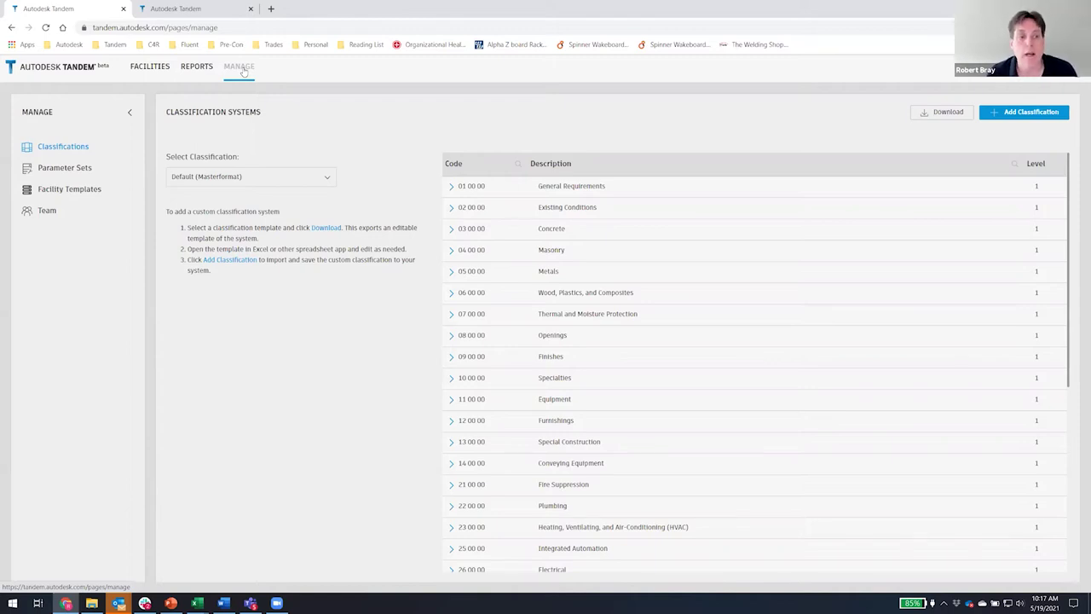
View the Uniformat classification and the Categories - Short classification, expanding its Doors, Lighting and Mechanical groups
click(325, 180)
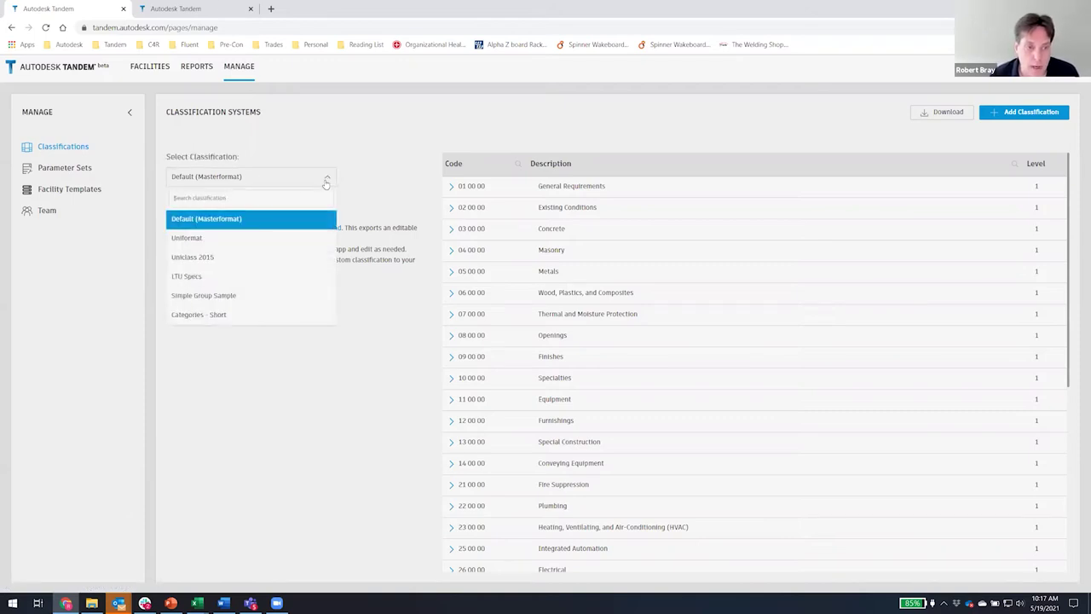
click(284, 243)
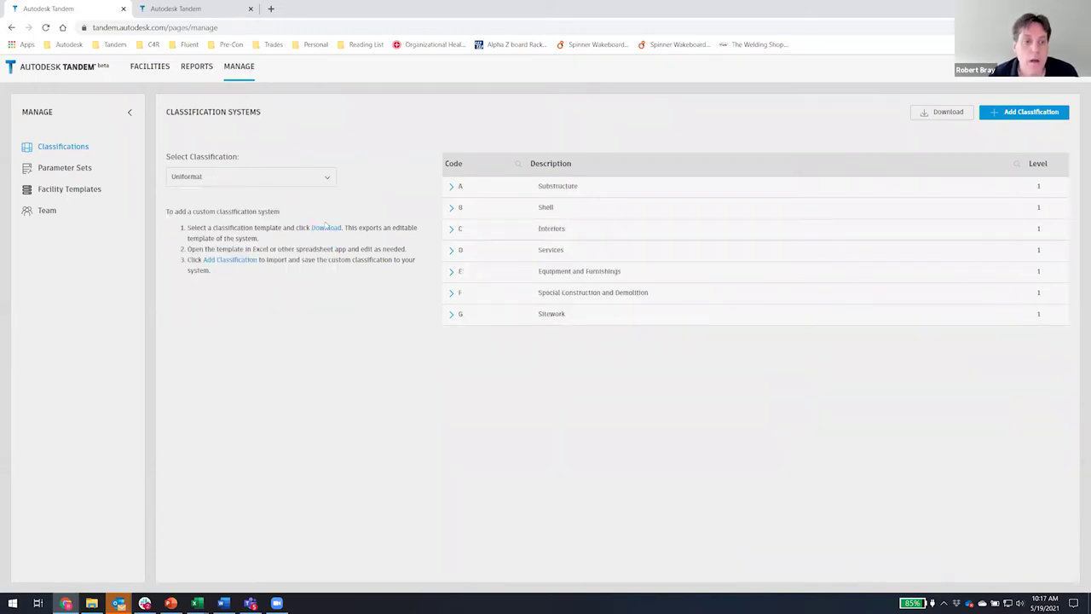
click(330, 181)
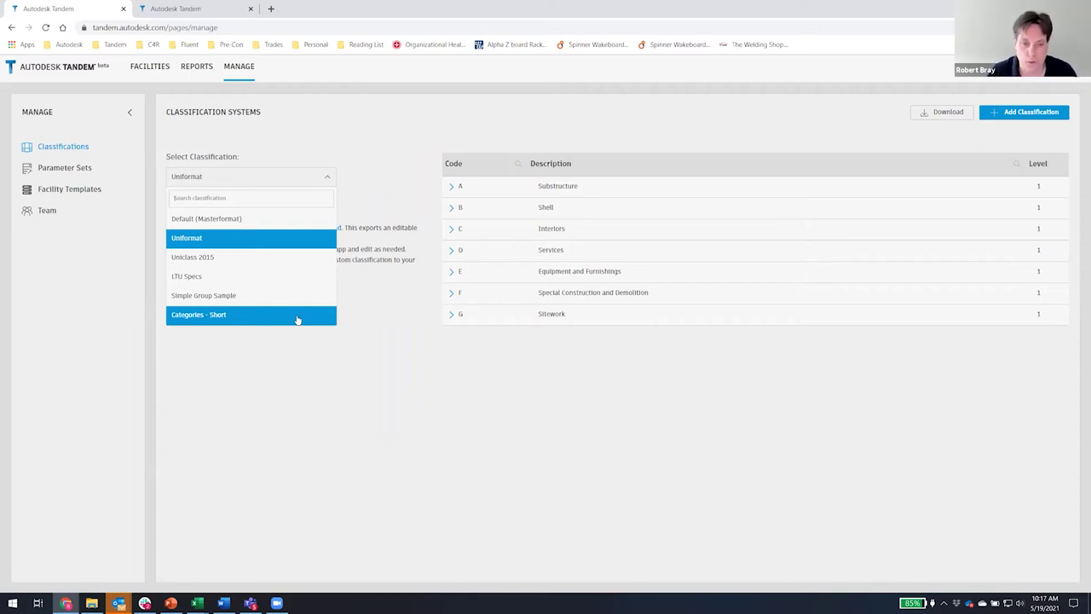
click(297, 317)
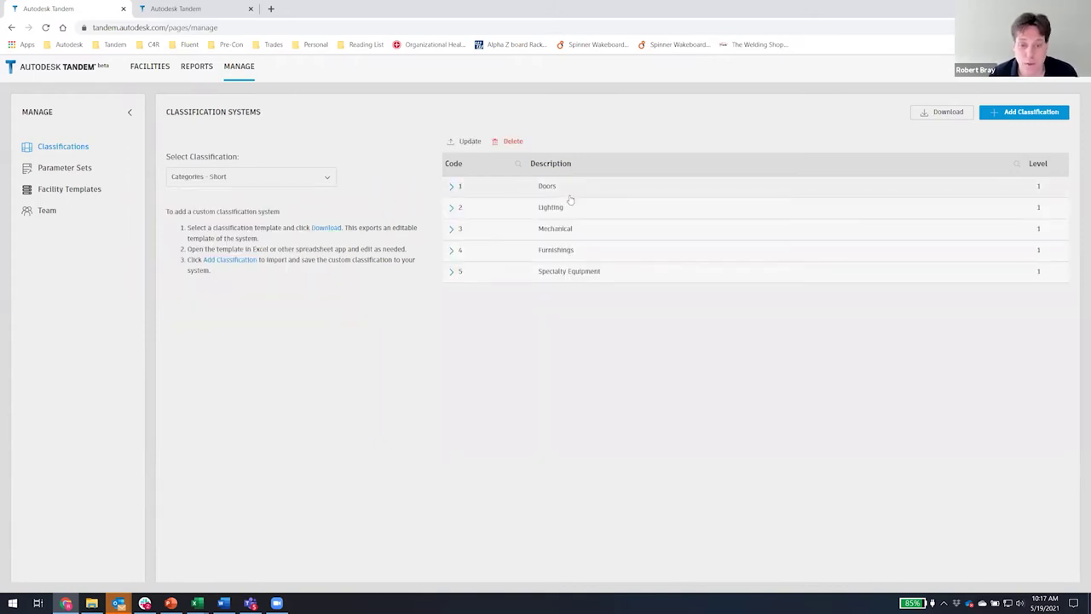
click(452, 185)
click(452, 271)
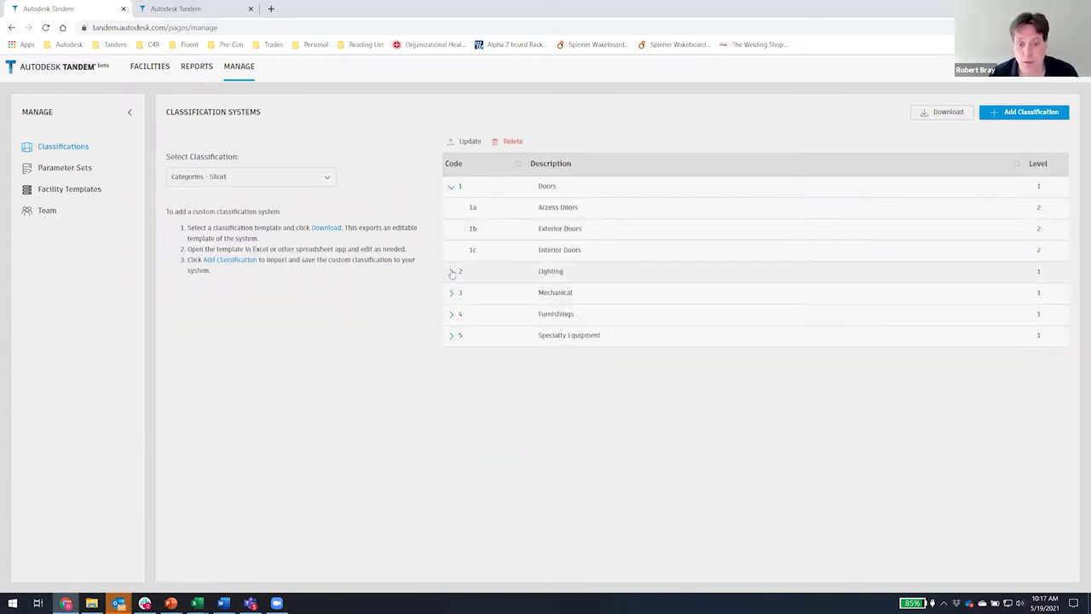
click(452, 357)
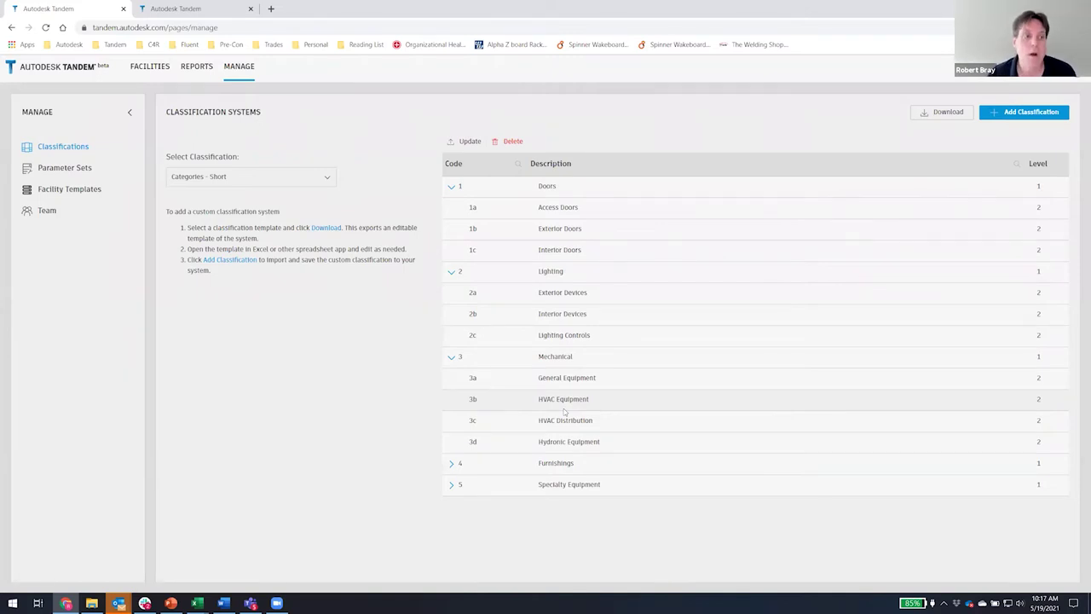
Display the LTU Specs classification and expand its All Assets group
click(328, 180)
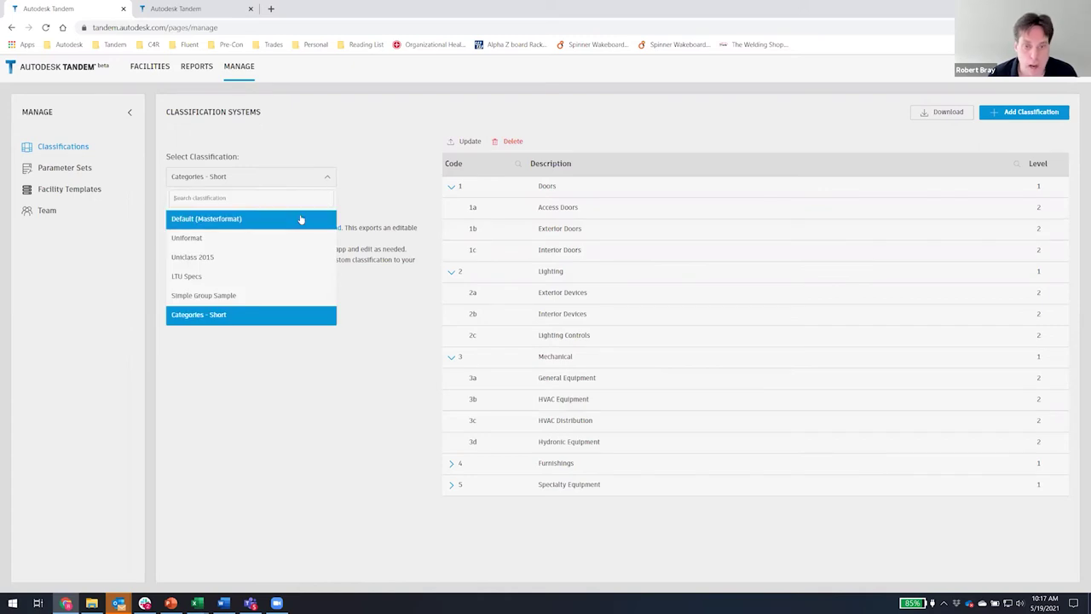
click(292, 281)
click(451, 188)
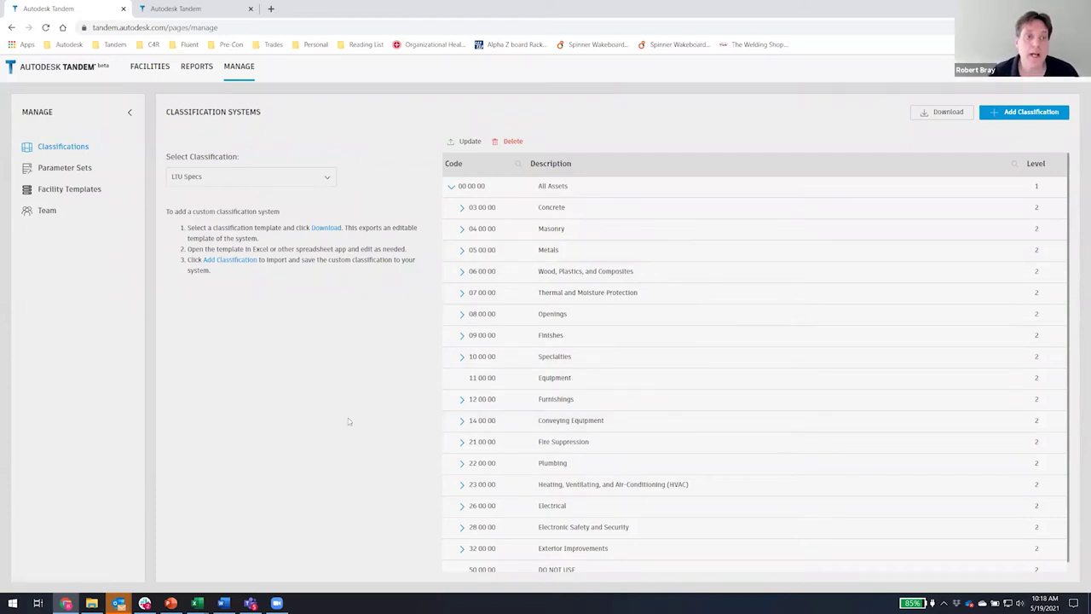
Browse the example parameter sets, open COBie Pumps to review its parameters, and close it
click(85, 167)
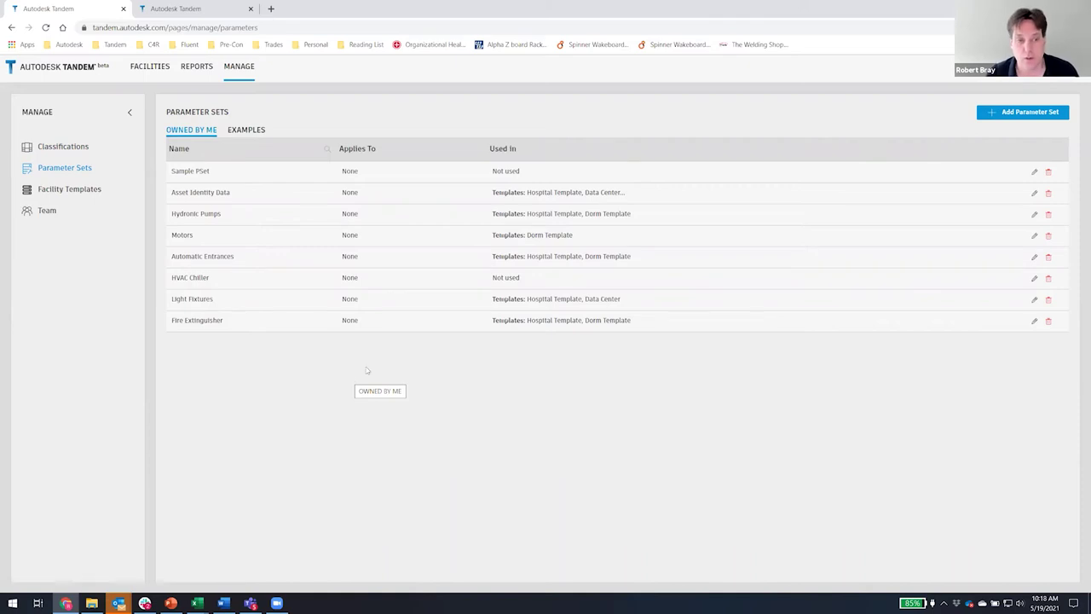
double_click(249, 132)
click(249, 132)
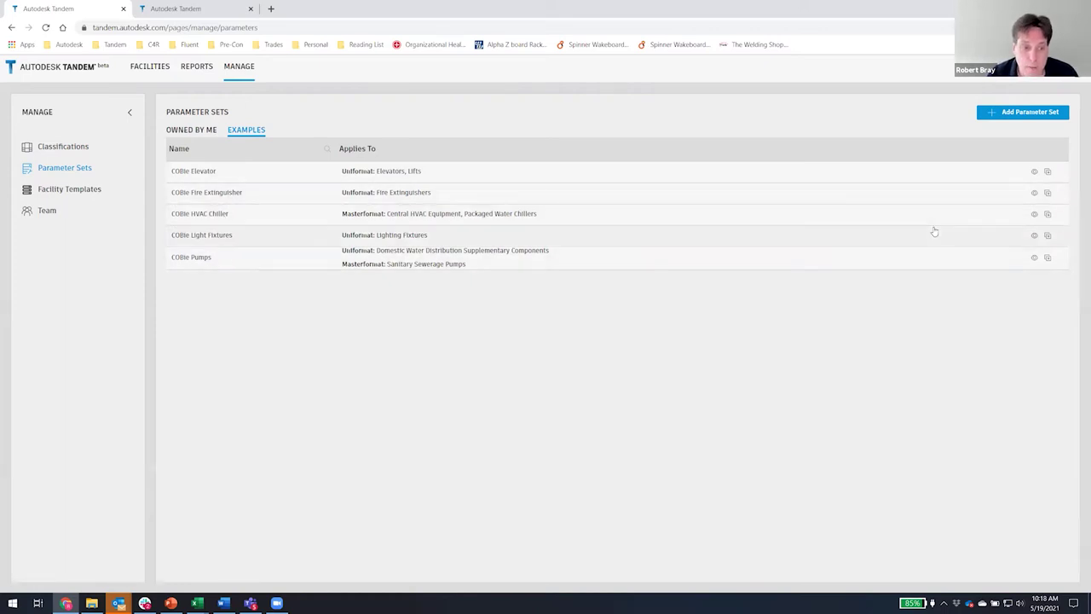
click(1046, 260)
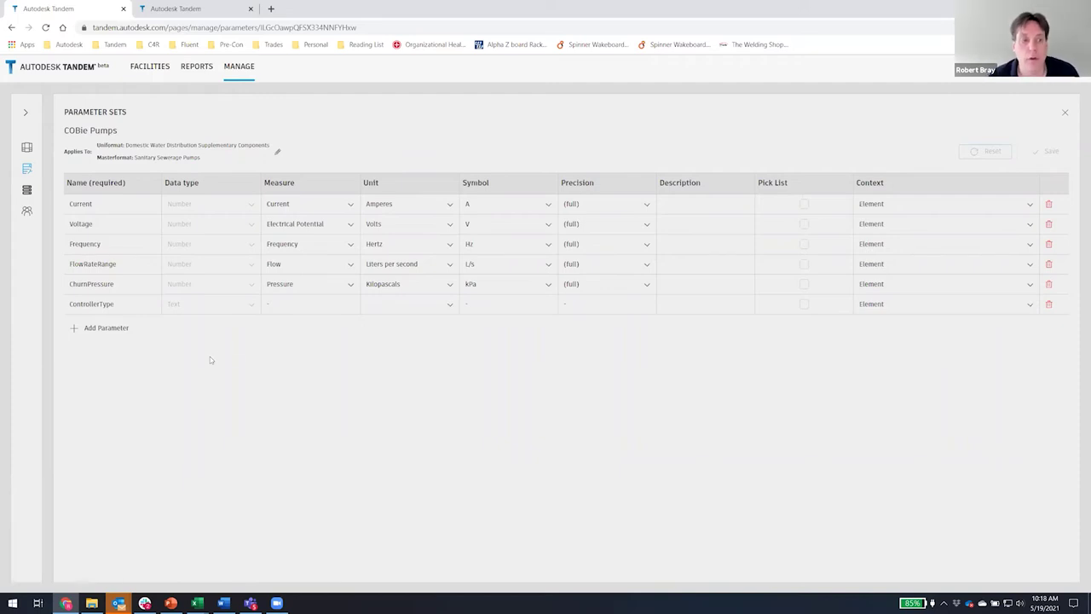
click(1064, 111)
Review the parameters of the Asset Identity Data and Hydronic Pumps sets among the self-owned parameter sets
click(89, 130)
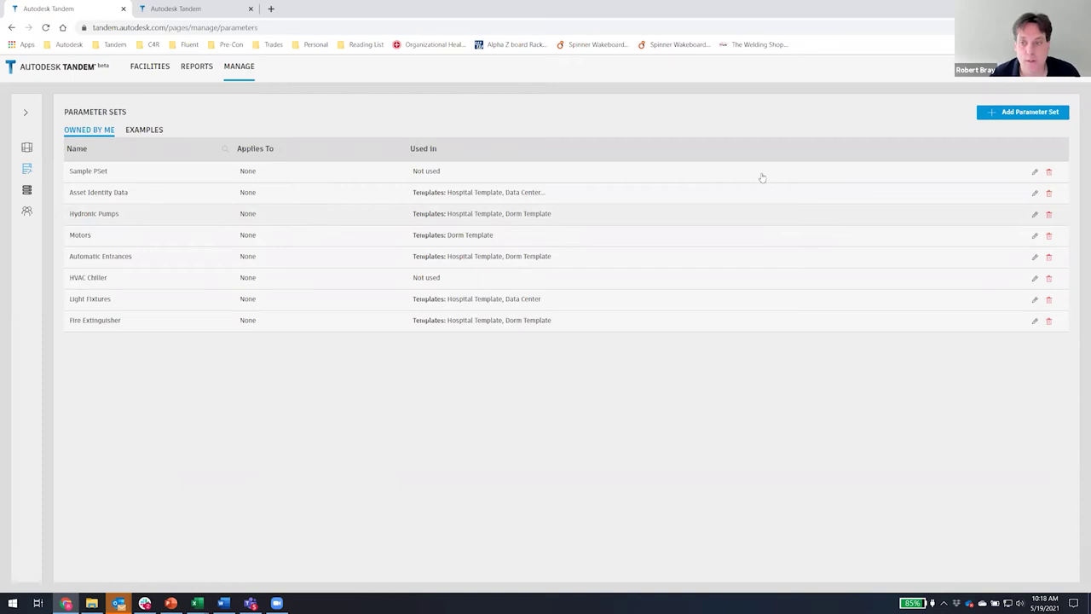
click(1034, 194)
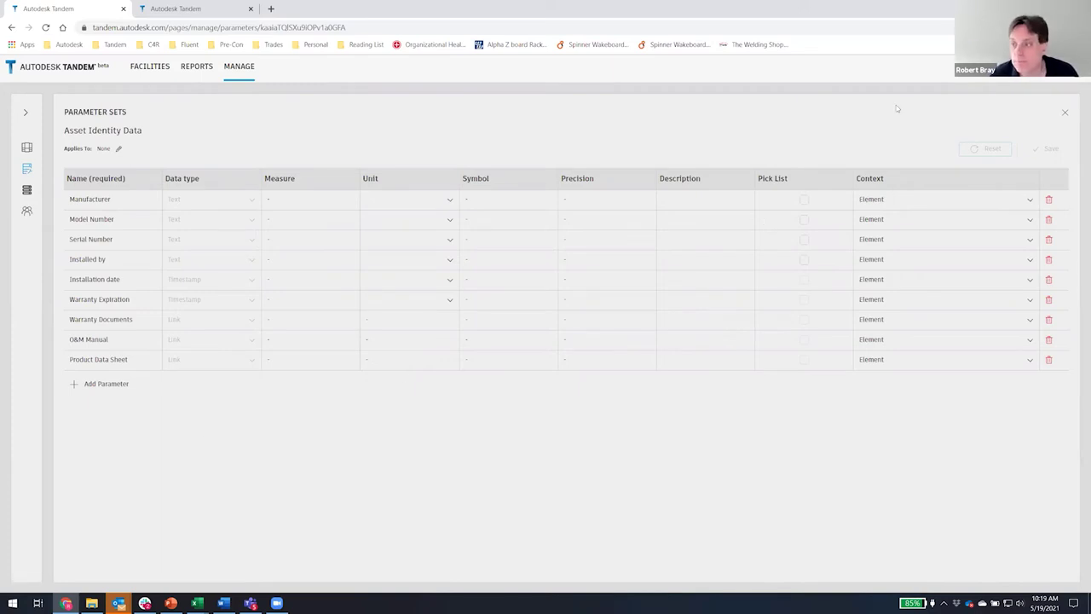
click(1064, 111)
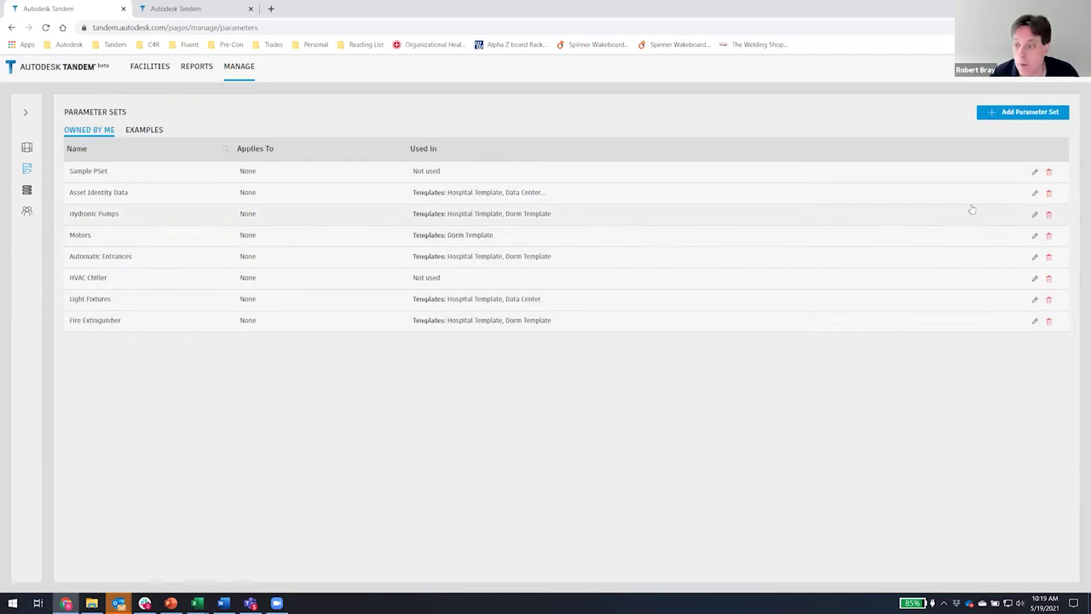
click(1035, 214)
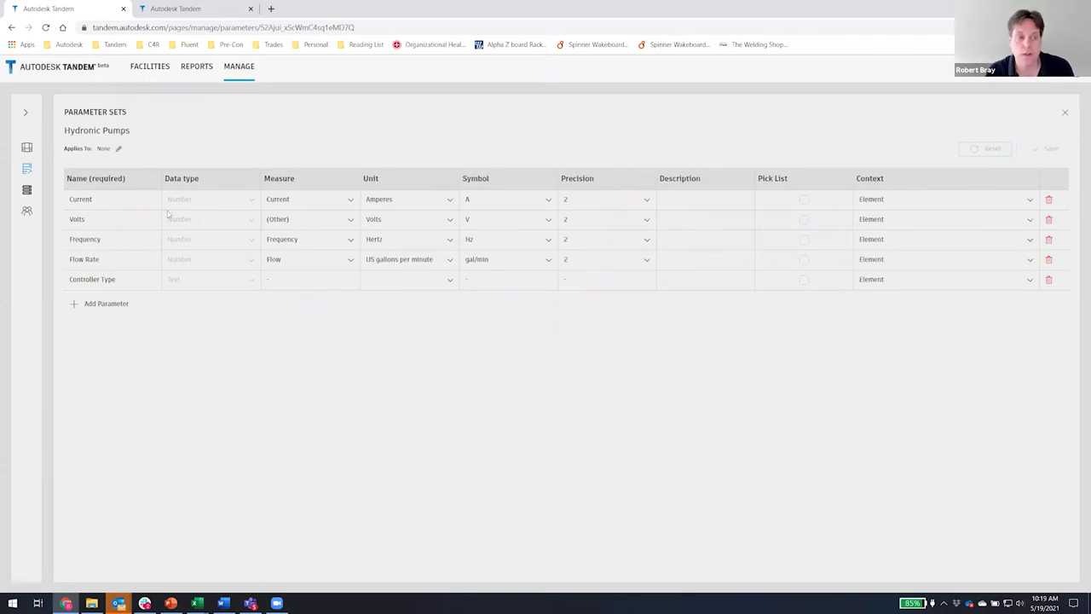
Open the Dorm Template facility template and expand its All Assets group
click(27, 190)
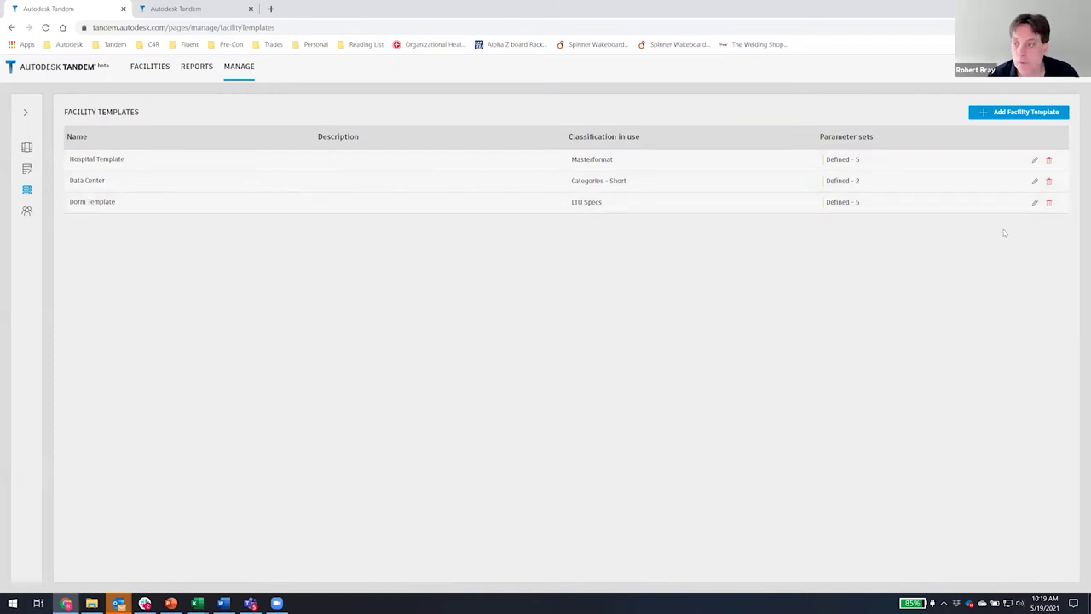
click(1034, 202)
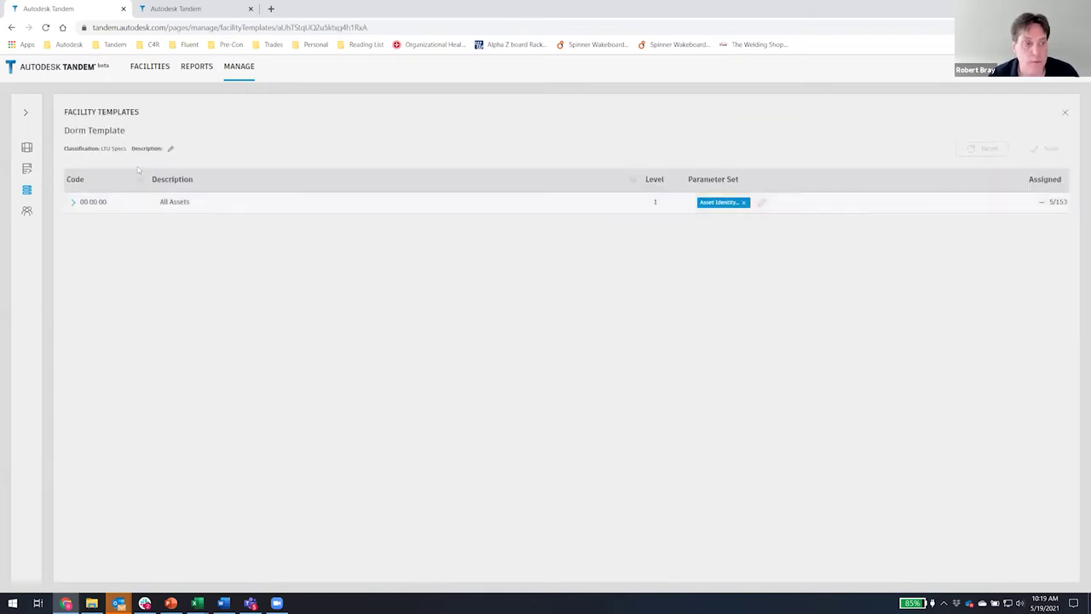
click(73, 203)
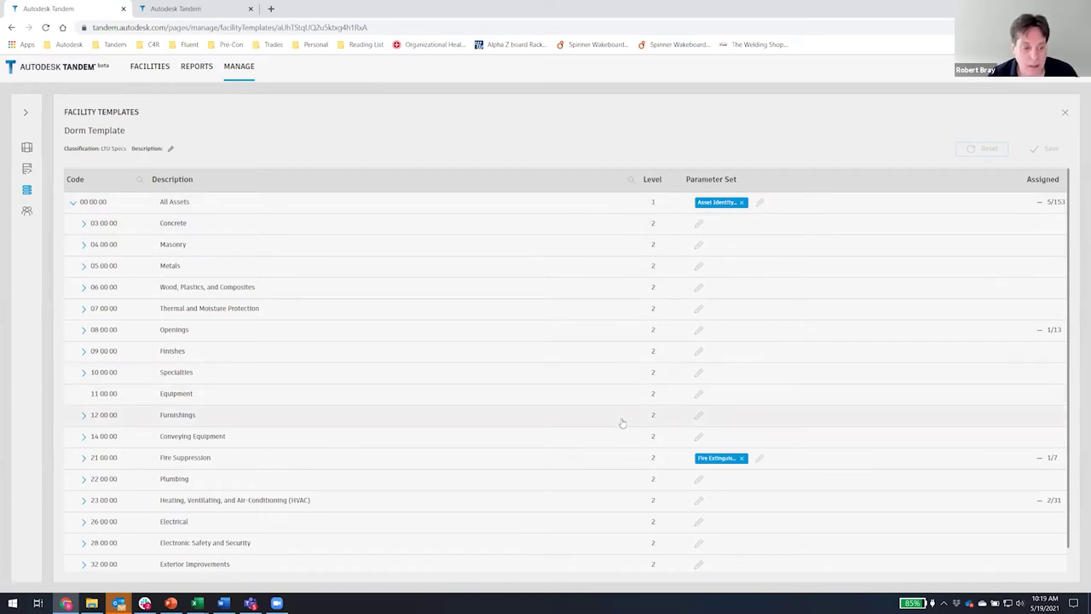
Expand Heating, Ventilating, and Air-Conditioning (HVAC) and its HVAC Insulation group, and examine their parameter set assignments
scroll(621, 419, down, 1)
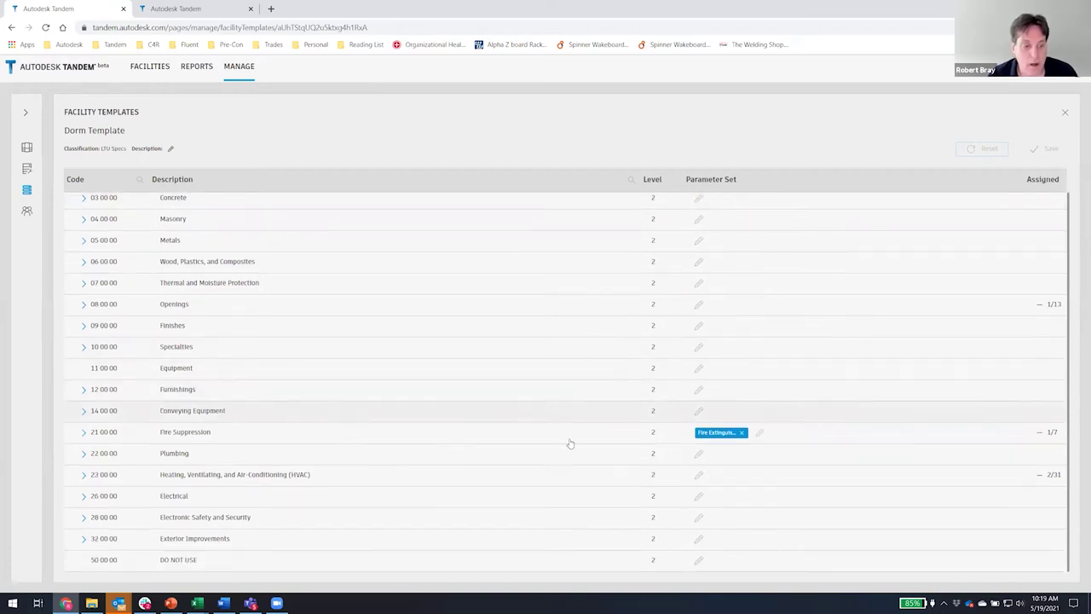
click(83, 475)
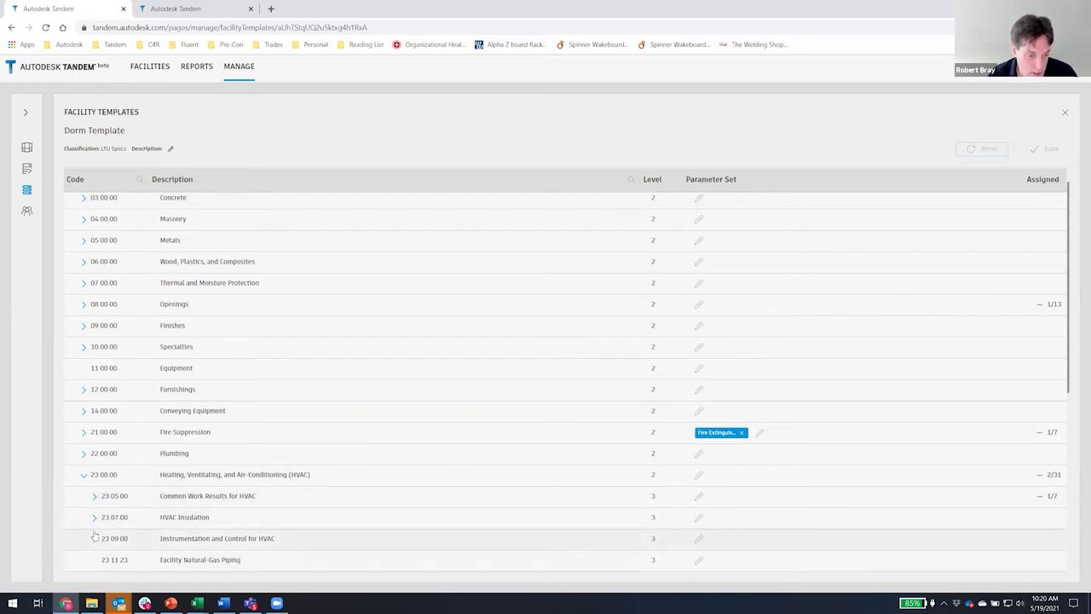
click(94, 517)
scroll(137, 518, down, 3)
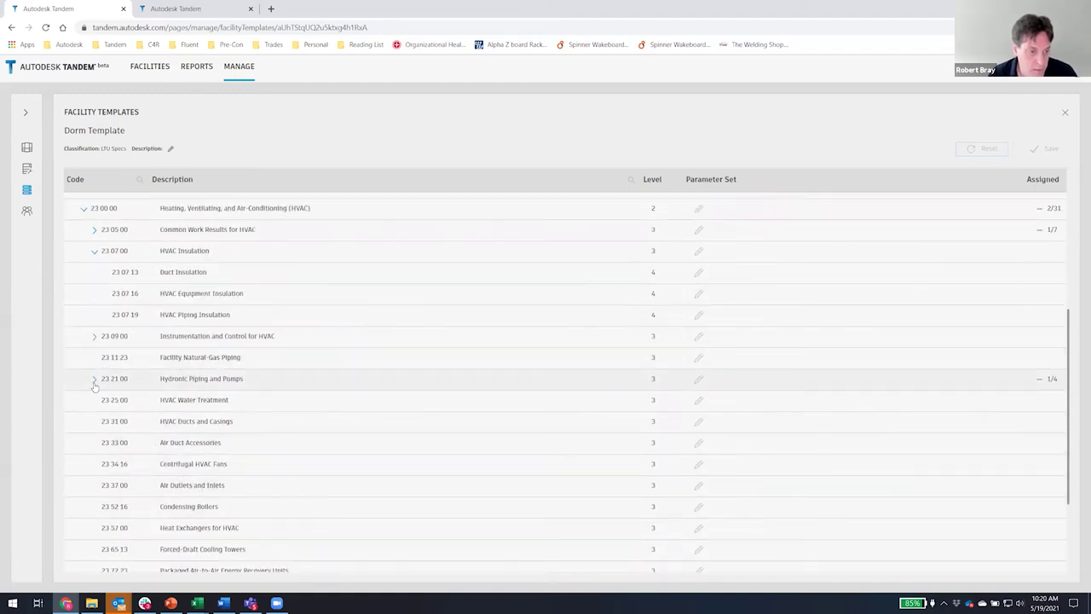
scroll(94, 385, up, 3)
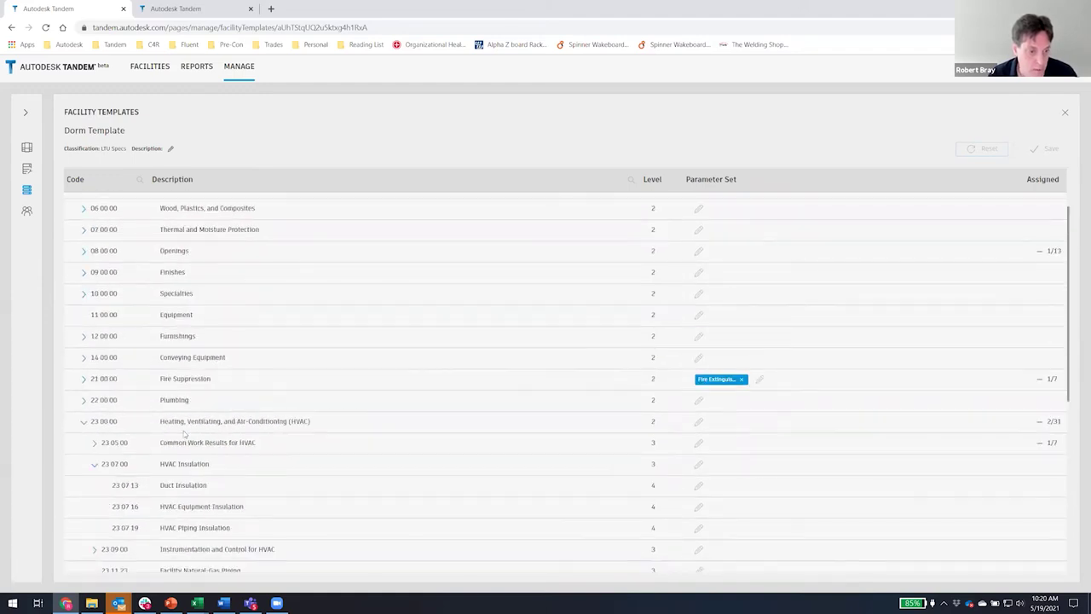
scroll(188, 443, down, 2)
scroll(256, 425, up, 3)
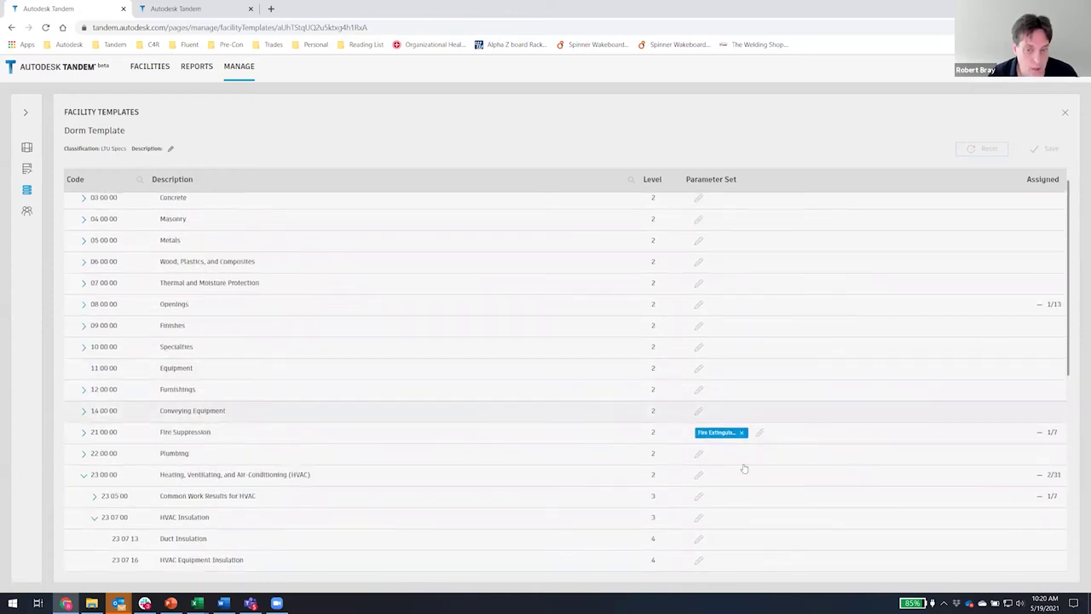
Expand Fire Suppression, view the parameter sets available for it, and close the selection without changes
click(84, 432)
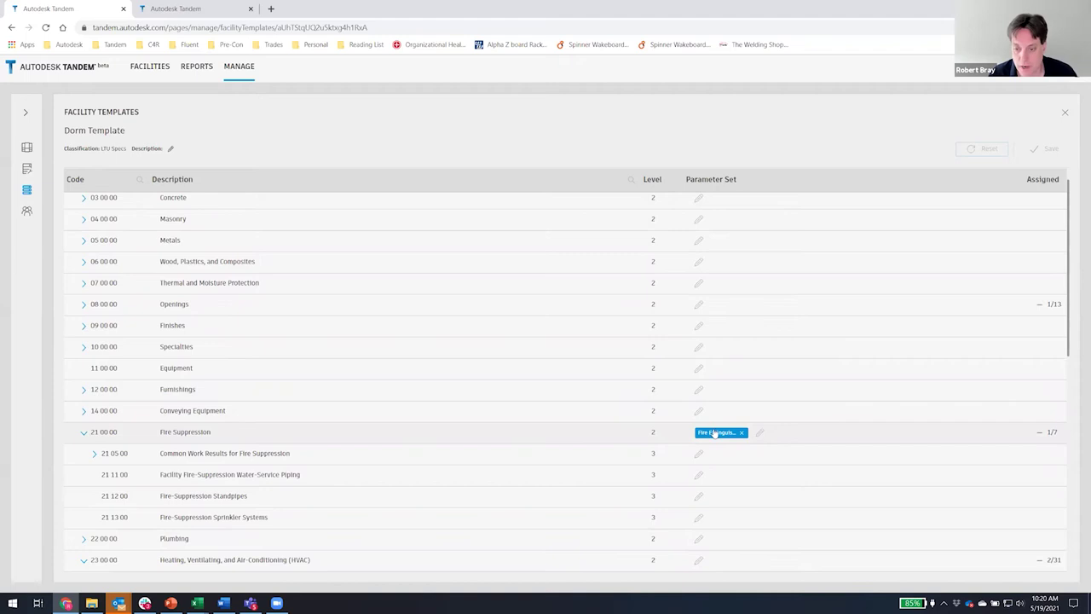
scroll(721, 415, up, 1)
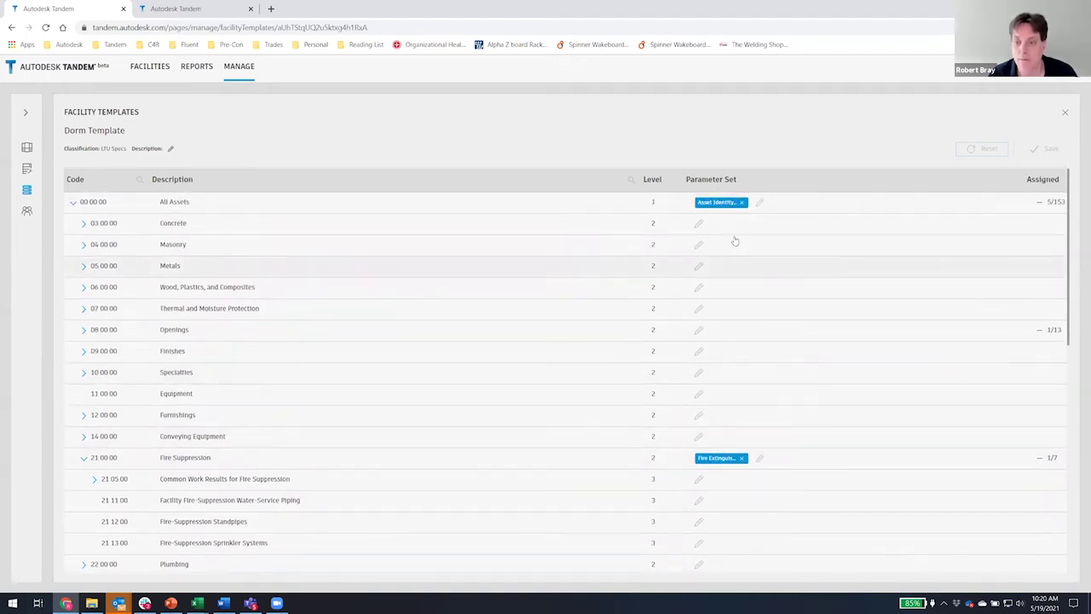
click(760, 460)
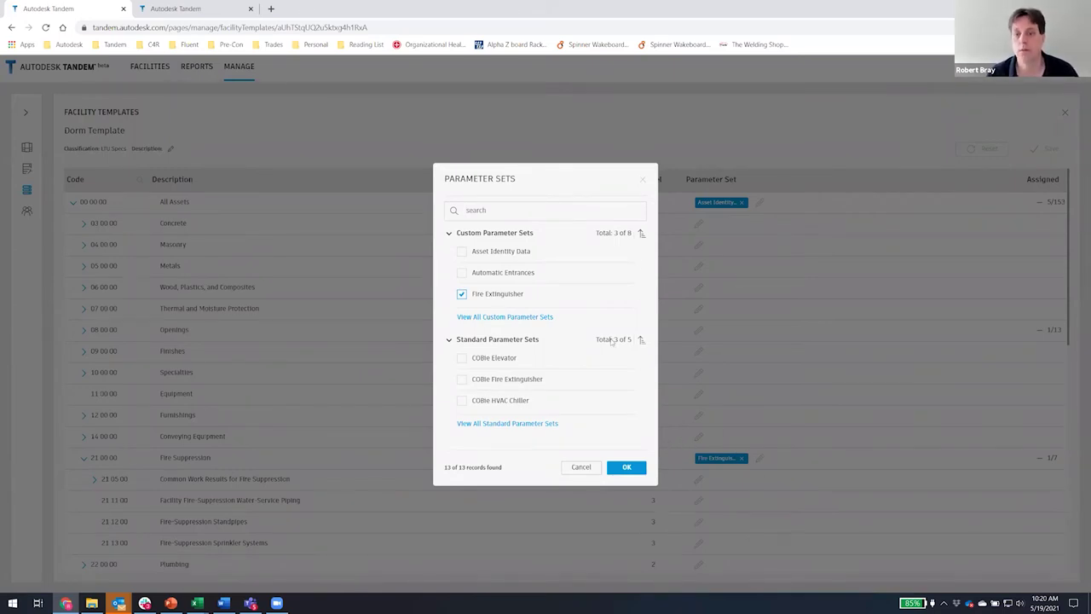
click(645, 180)
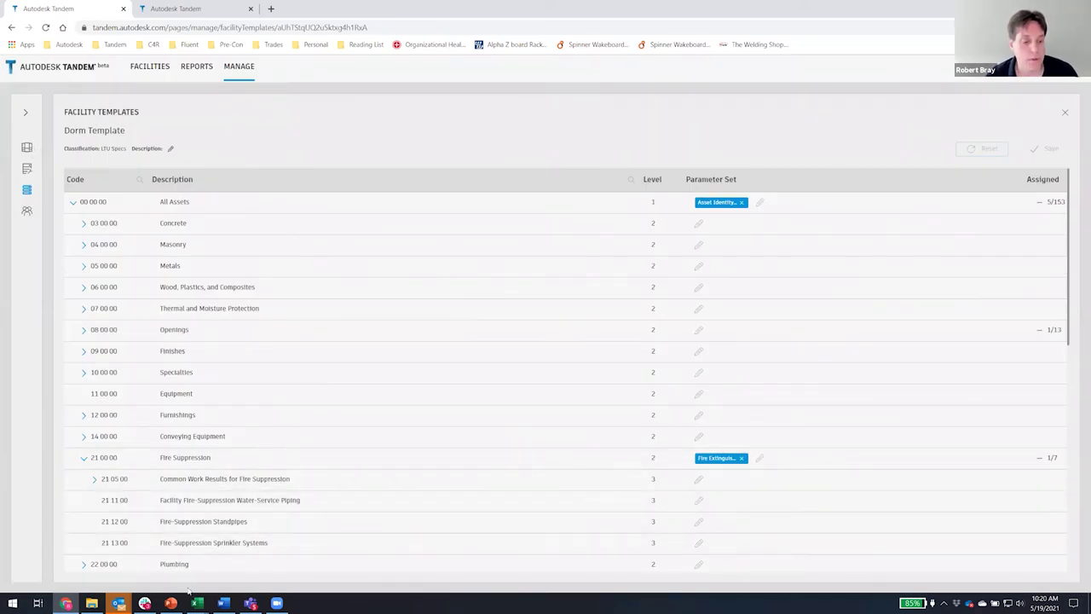
Switch to the Tandem Overview presentation in PowerPoint and start the slide show from the Specify slide
key(alt+Tab)
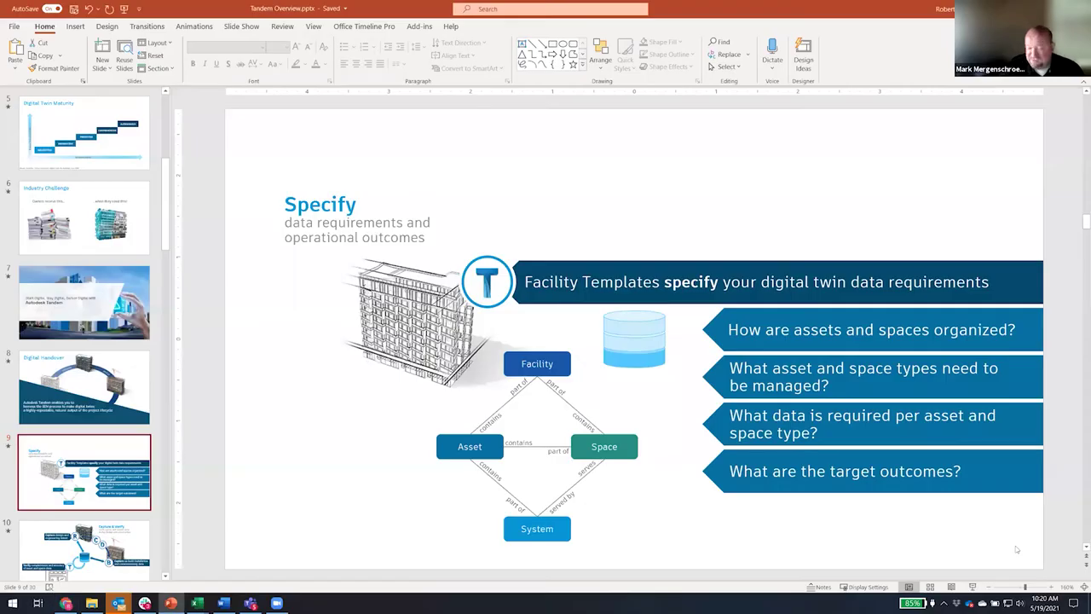
click(974, 587)
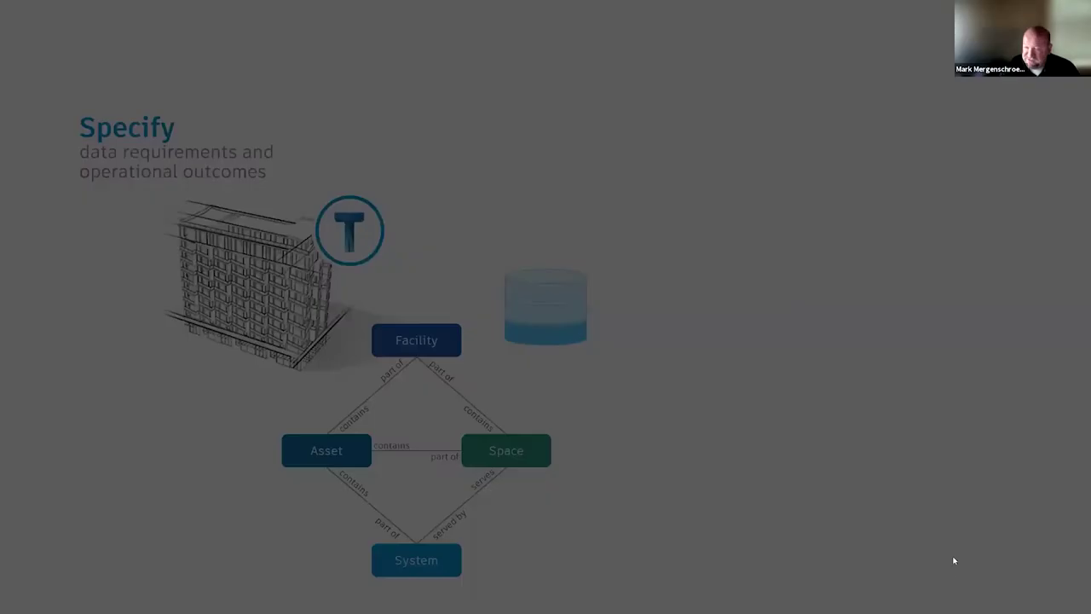